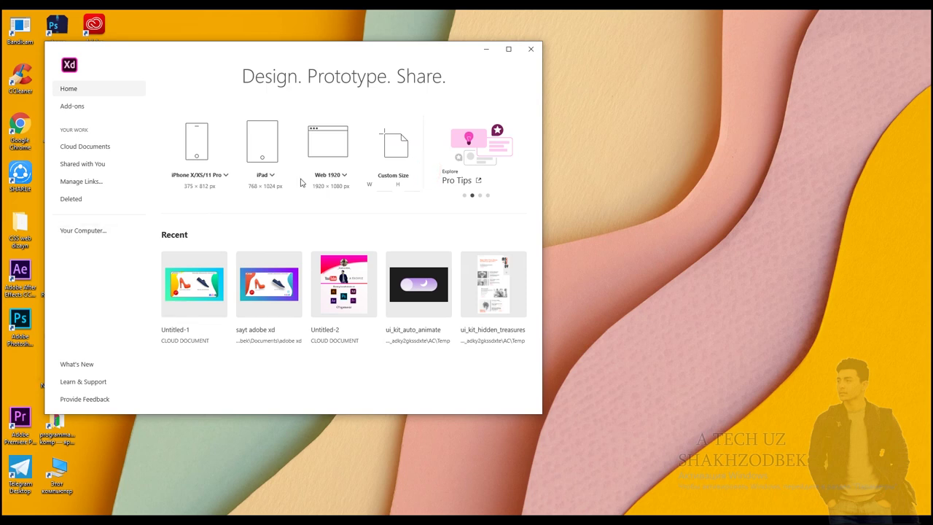
Create a Web 1920 document in a maximized window and draw a rectangle about 1101 × 361 on the artboard
click(327, 142)
click(508, 49)
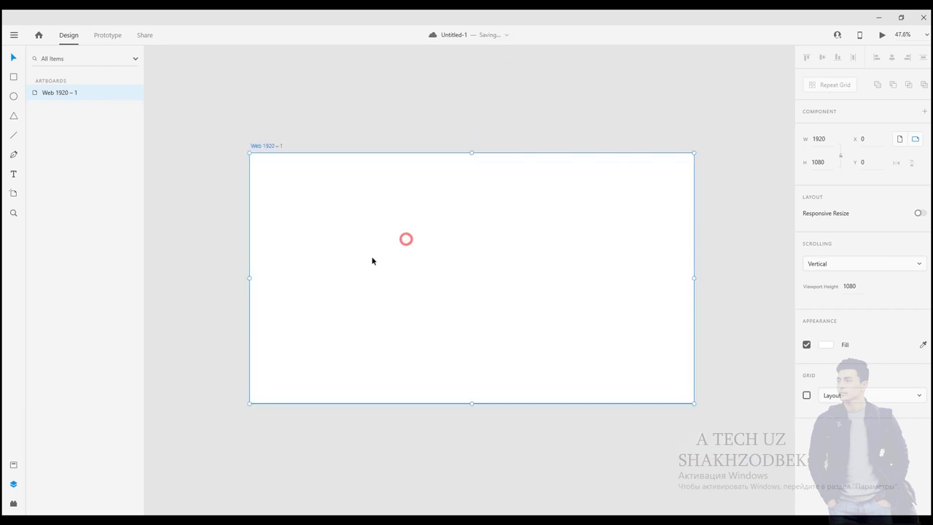
click(13, 76)
mouse_move(300, 231)
mouse_down()
mouse_move(313, 303)
mouse_move(547, 306)
mouse_move(564, 313)
mouse_move(556, 315)
mouse_up()
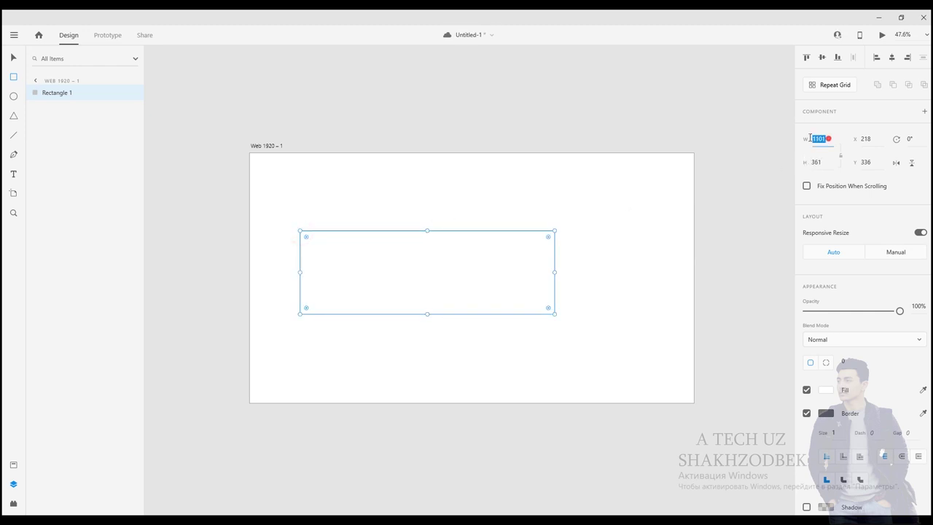
Set the rectangle's size to 500 × 200 and move it to the centre of the artboard
text(5)
click(818, 161)
text(200)
click(780, 162)
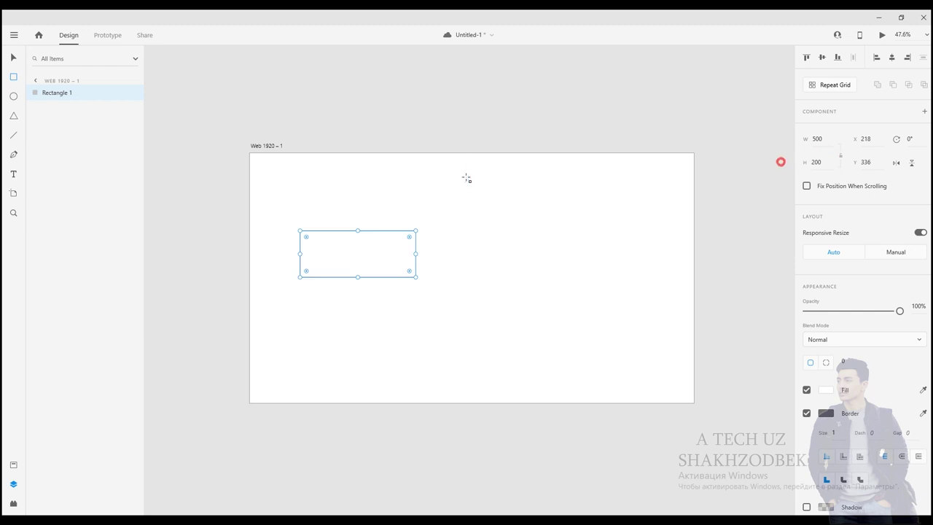
click(14, 57)
drag(376, 251, 491, 277)
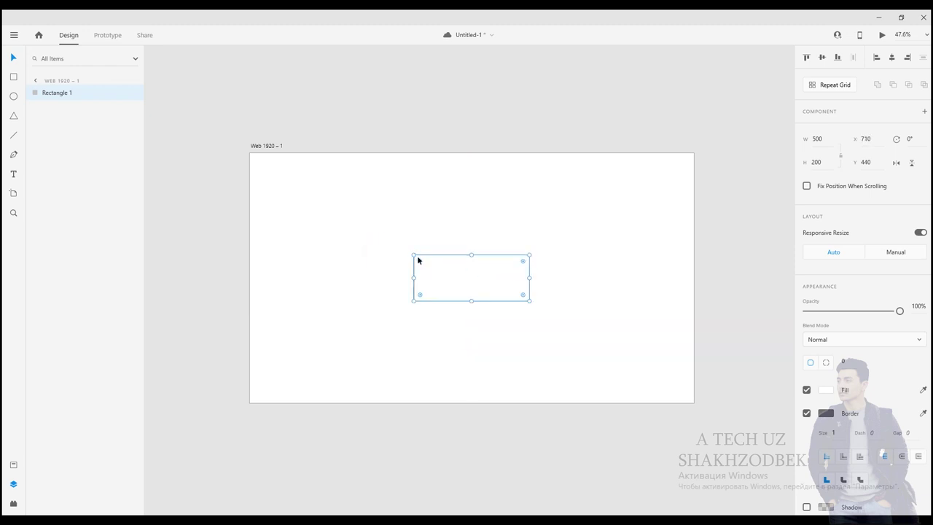
Enlarge the rectangle to about 1031 × 295, centred on the artboard, and round its corners fully into a pill
drag(413, 254, 292, 231)
drag(342, 271, 401, 283)
drag(359, 252, 430, 263)
Remove the pill's border and fill it with pure red
click(806, 412)
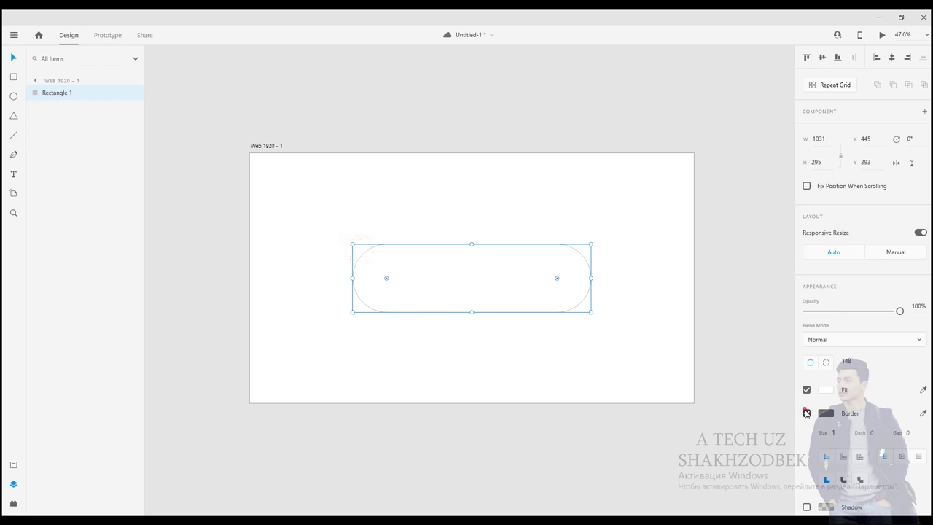
click(825, 390)
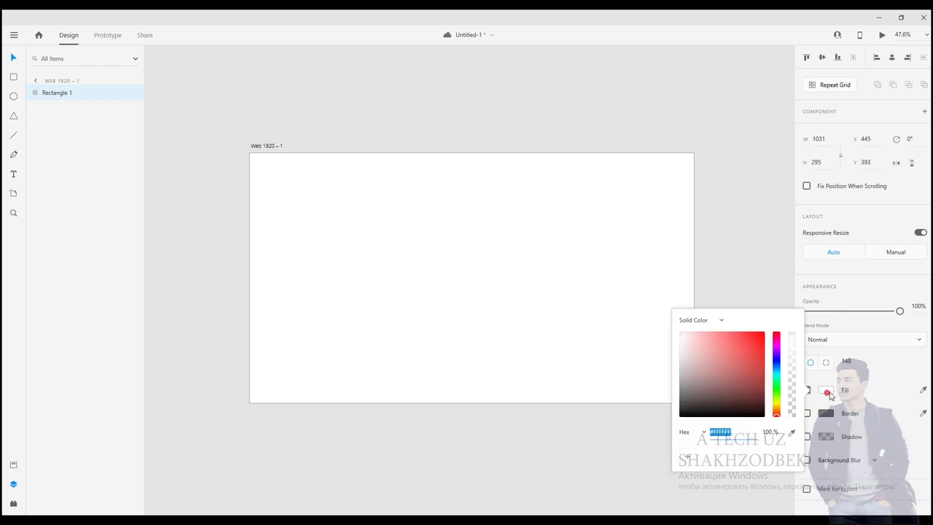
click(762, 334)
click(724, 276)
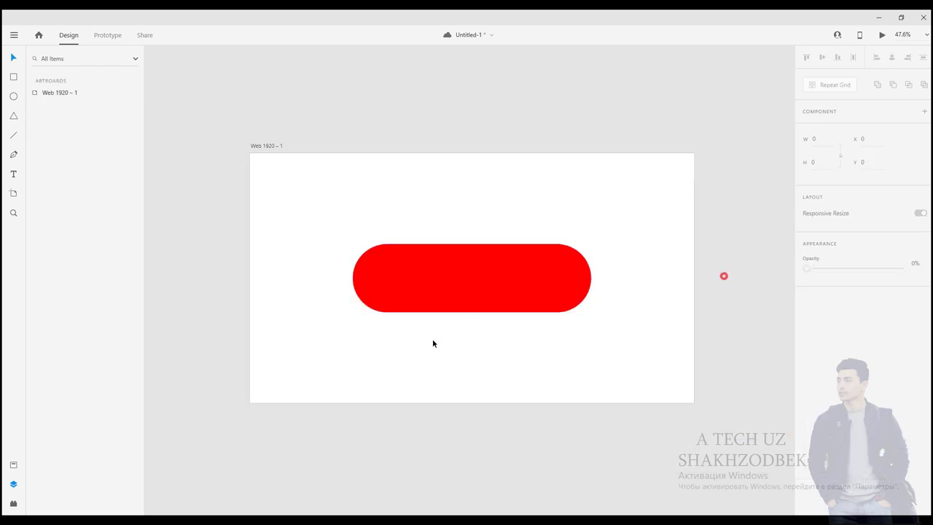
Draw a 252 × 252 square over the left part of the red pill
click(13, 76)
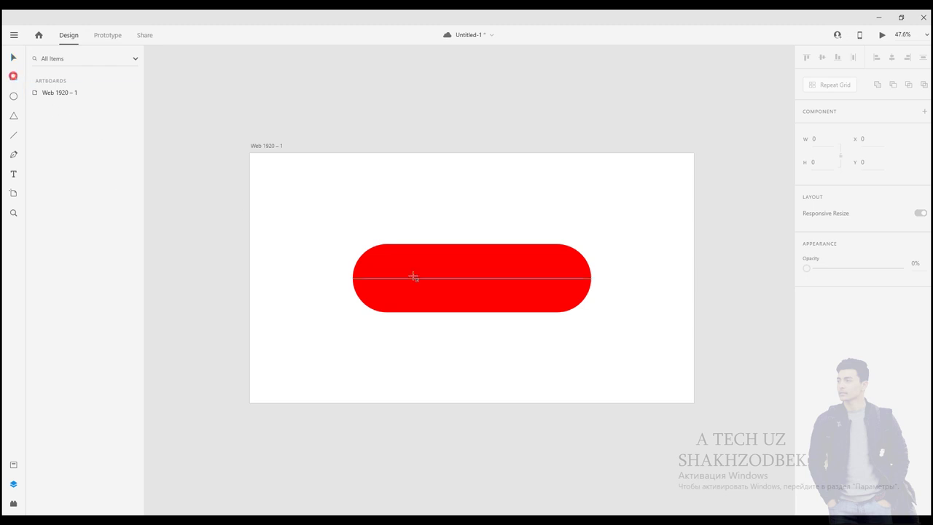
mouse_move(368, 249)
mouse_down()
mouse_move(387, 278)
mouse_move(447, 304)
mouse_move(431, 309)
mouse_up()
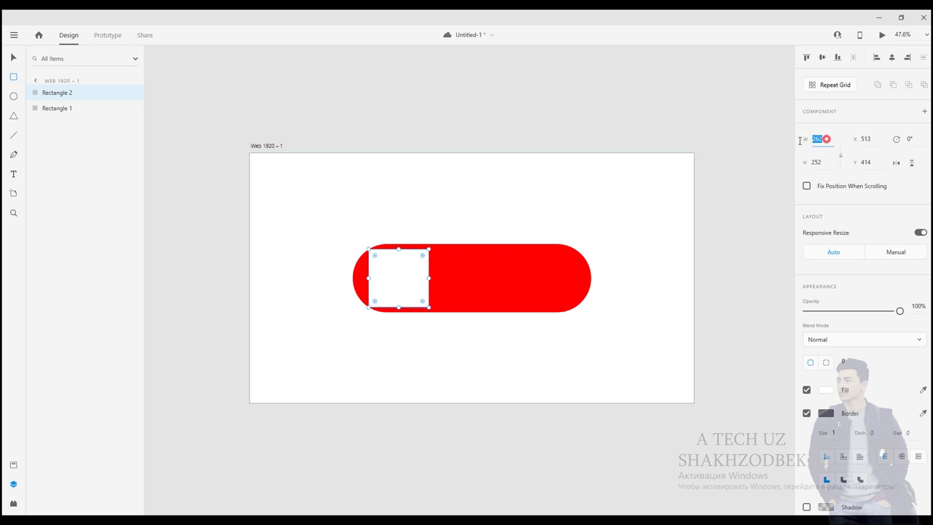
text(2)
Round the square's corners into a full circle and place it inside the pill's left end
click(13, 61)
click(375, 88)
click(412, 269)
drag(421, 255, 392, 278)
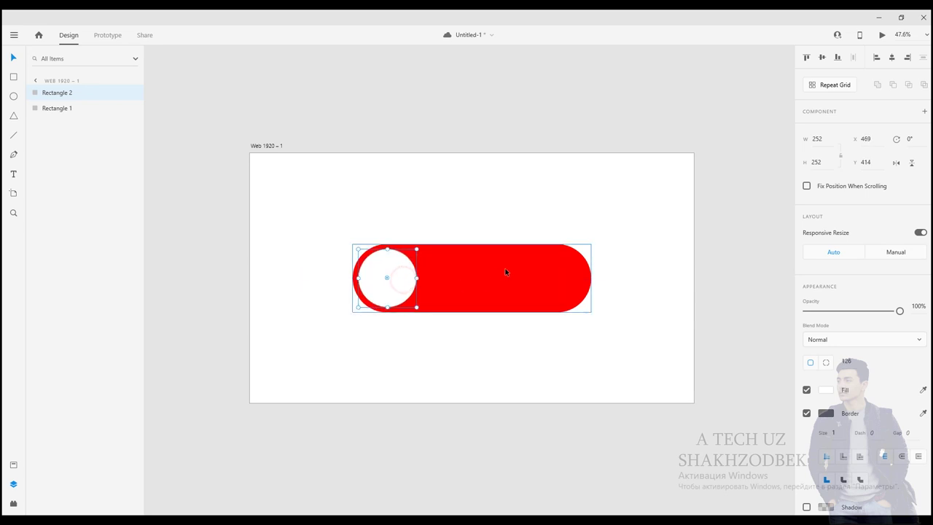
Turn off the circle's fill and make its border white
click(806, 391)
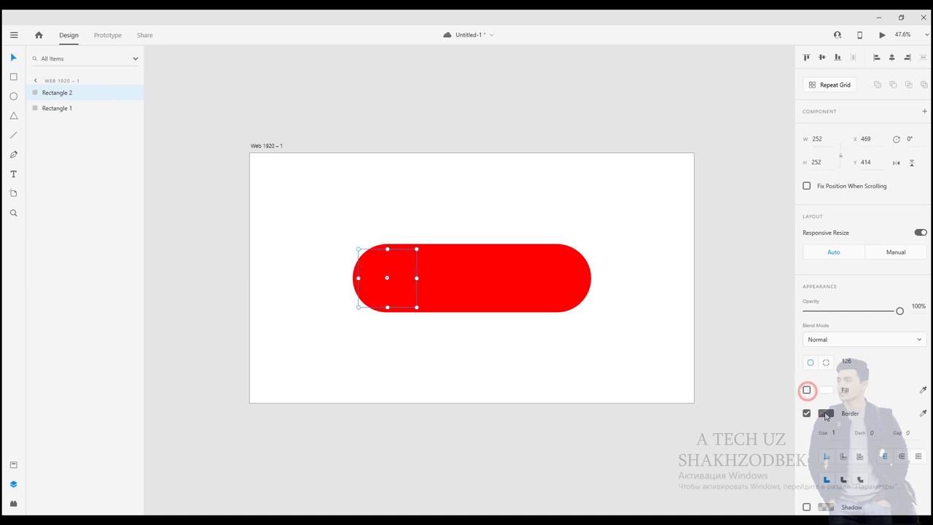
click(826, 413)
mouse_move(726, 379)
mouse_down()
mouse_move(687, 350)
mouse_move(697, 354)
mouse_up()
click(774, 313)
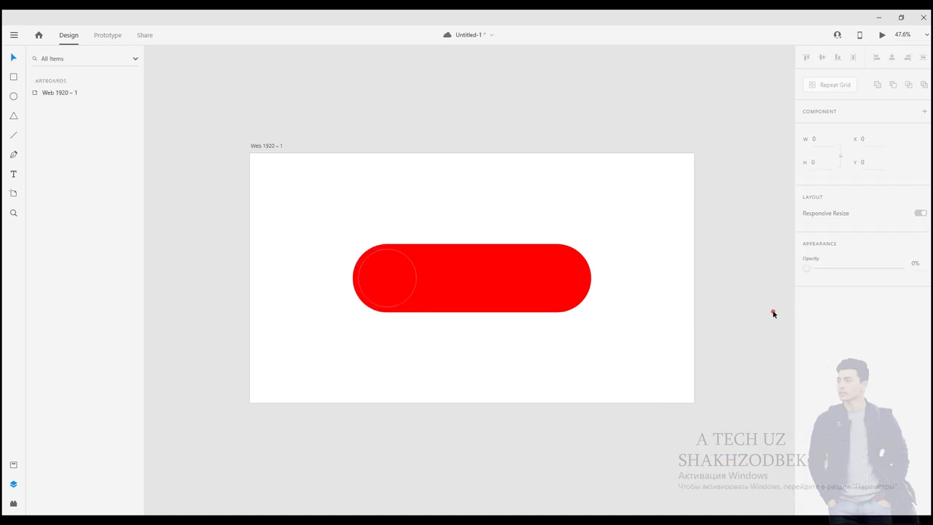
Set the circle's border size to 61 so it forms a thick white ring
click(397, 254)
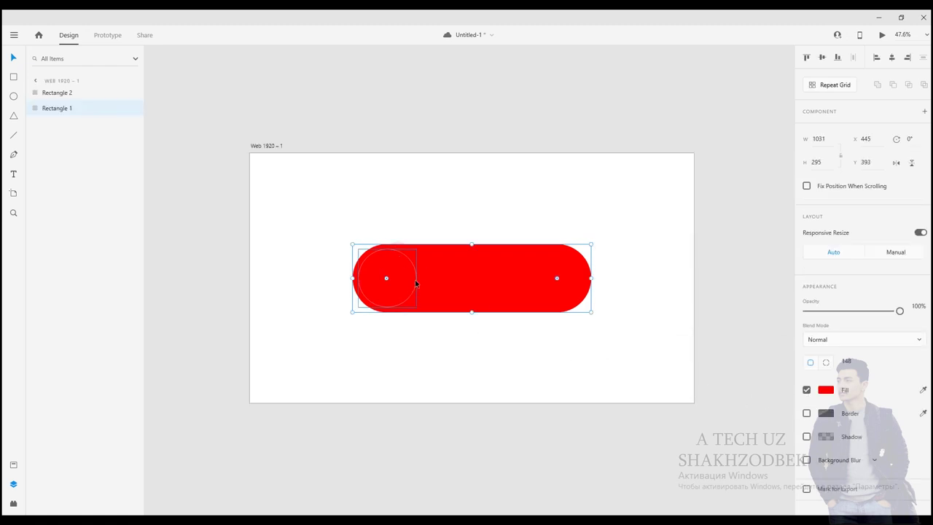
click(416, 279)
drag(836, 432, 835, 253)
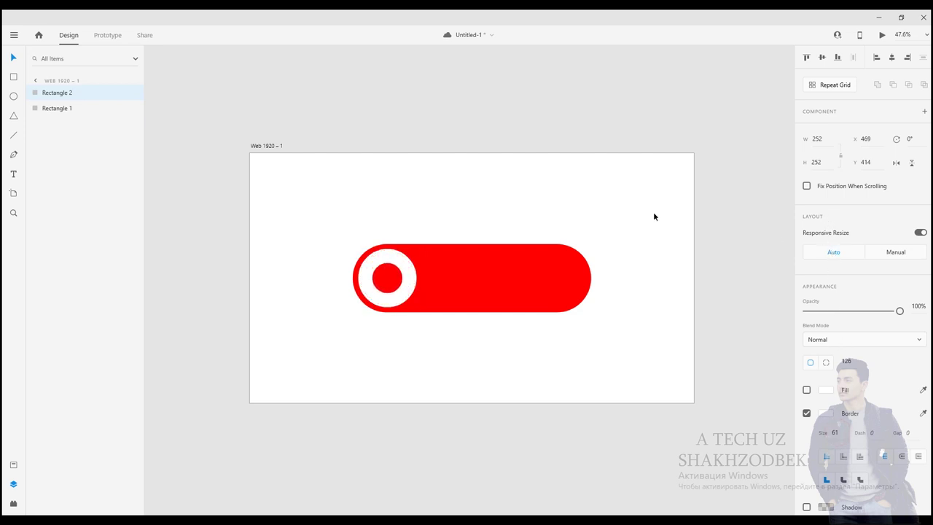
click(725, 210)
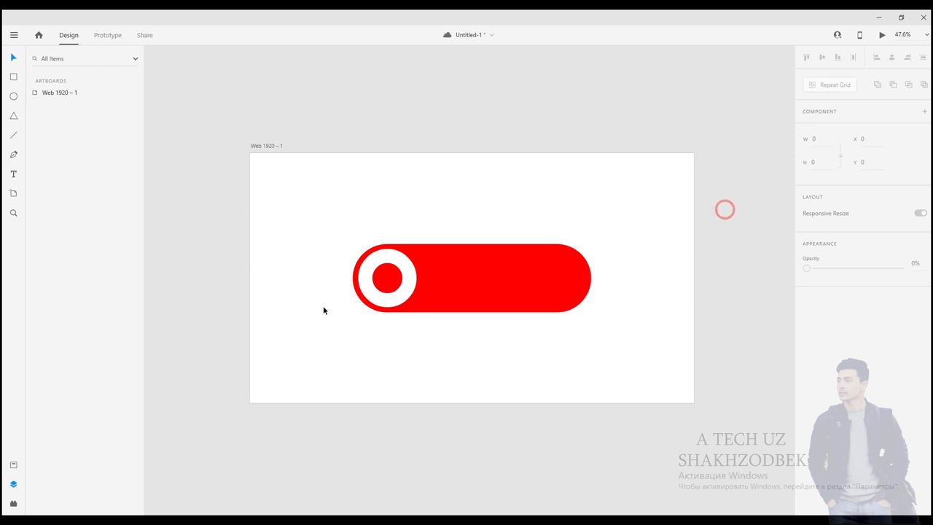
Shorten the red pill from its right end to a width of about 828
scroll(692, 291, down, 2)
scroll(332, 303, down, 2)
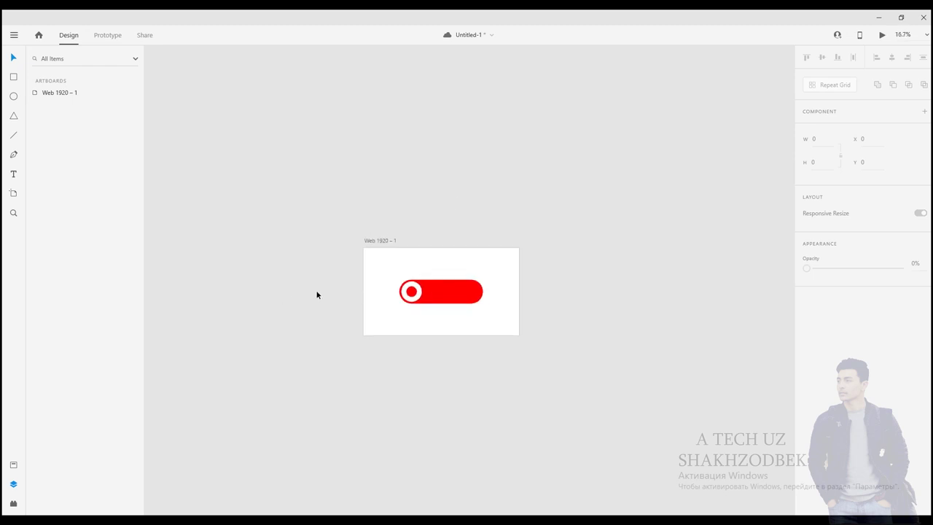
scroll(384, 283, up, 1)
scroll(506, 288, up, 2)
click(490, 292)
drag(516, 294, 480, 292)
Duplicate the Web 1920 – 1 artboard and place the copy directly to its right, at X 1998
scroll(449, 291, down, 3)
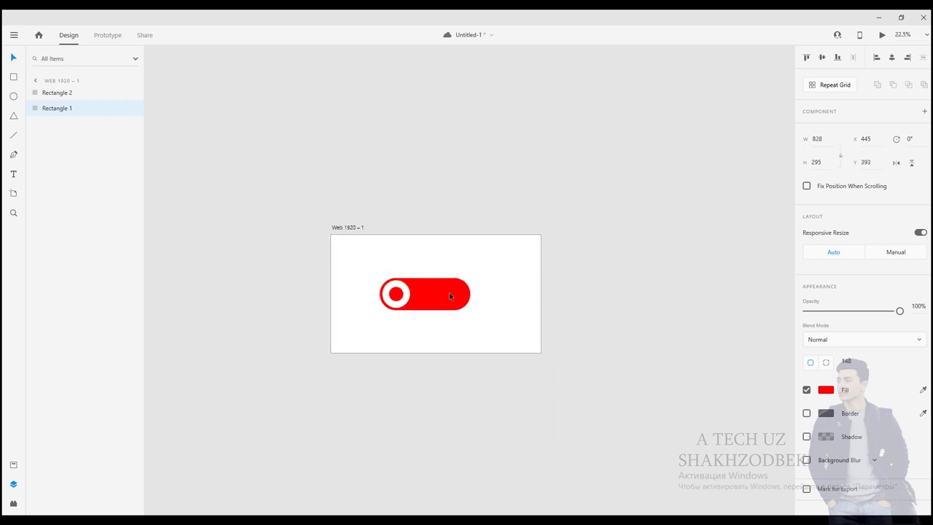
scroll(332, 291, down, 2)
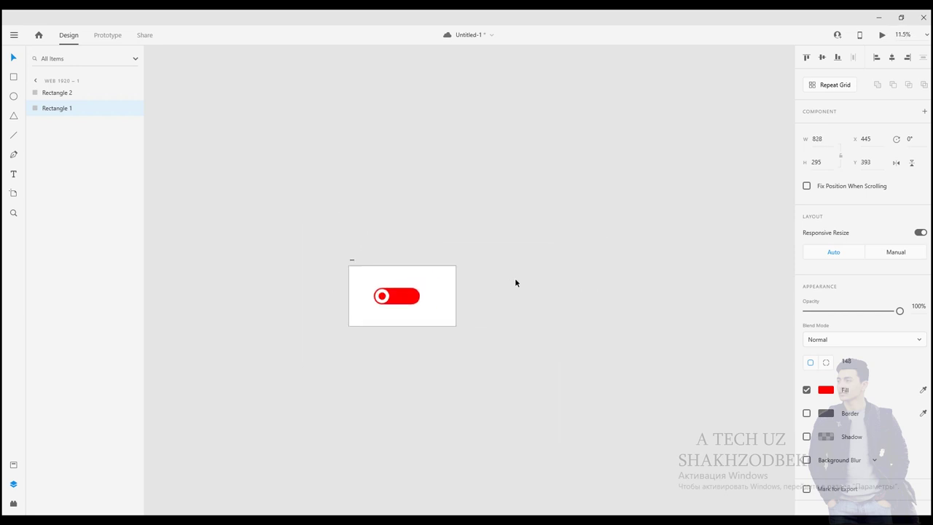
scroll(515, 281, up, 3)
click(207, 247)
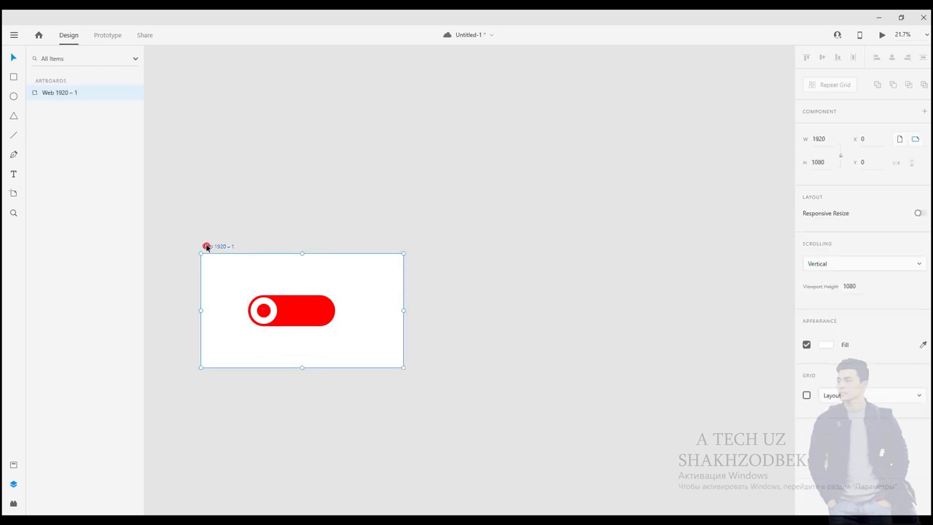
drag(207, 247, 414, 248)
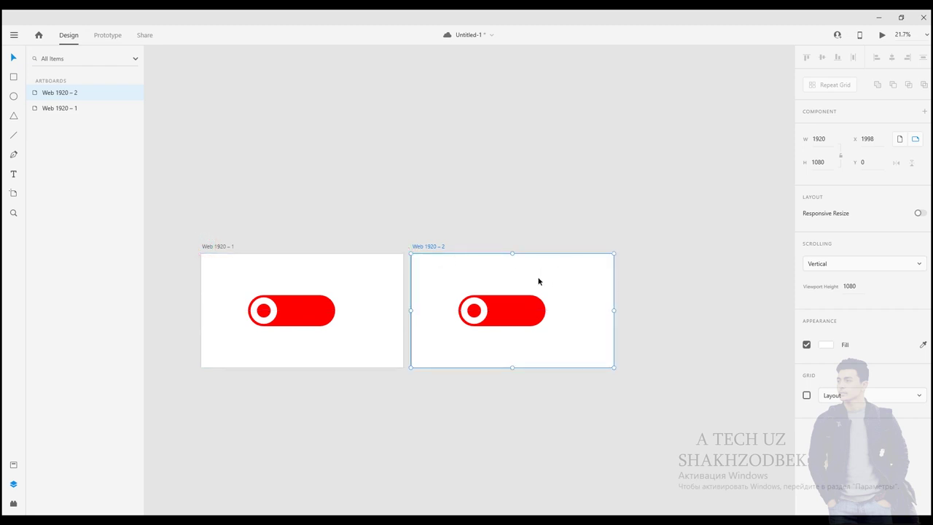
On the second artboard, move the white ring to the pill's right end and narrow it into a solid vertical bar
scroll(539, 282, up, 3)
click(394, 330)
drag(406, 330, 469, 315)
drag(485, 350, 513, 348)
drag(507, 327, 513, 350)
click(429, 192)
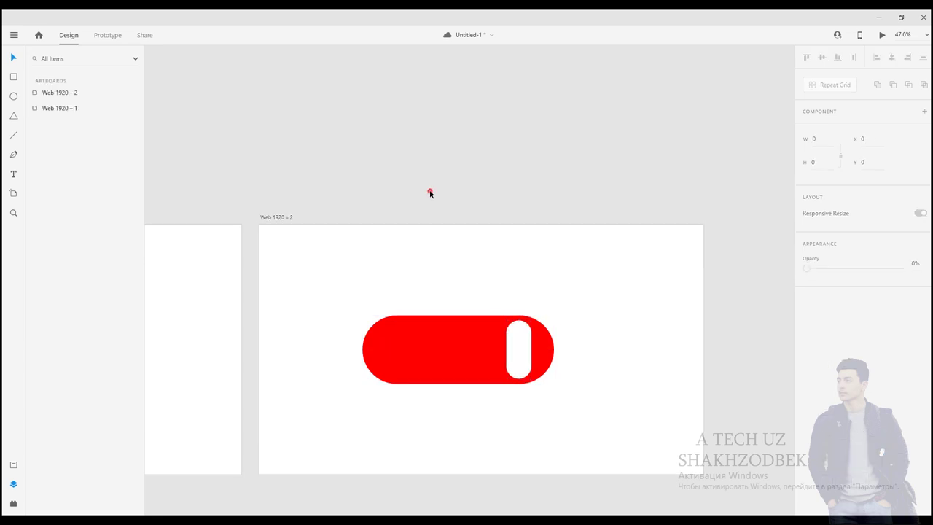
Change the fill of the pill on the second artboard to bright green
click(428, 370)
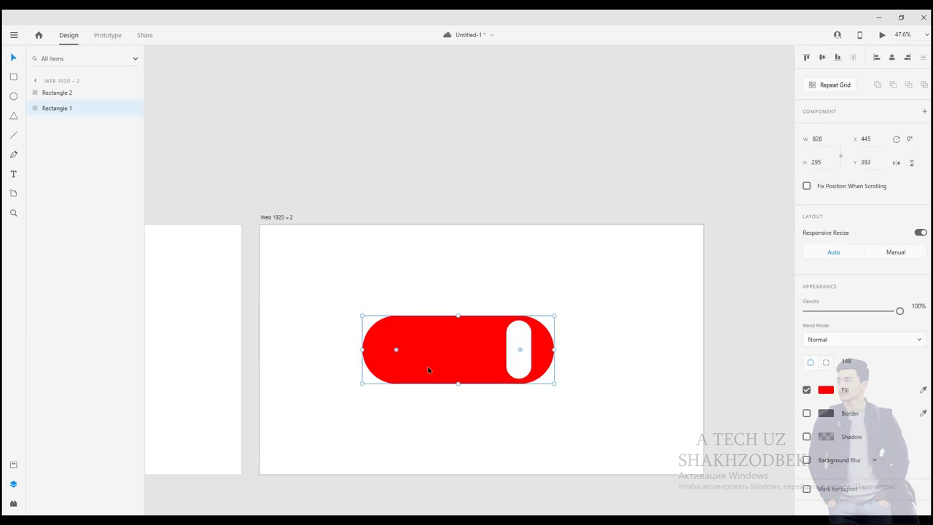
click(827, 390)
mouse_move(776, 381)
mouse_down()
mouse_move(779, 403)
mouse_move(776, 385)
mouse_up()
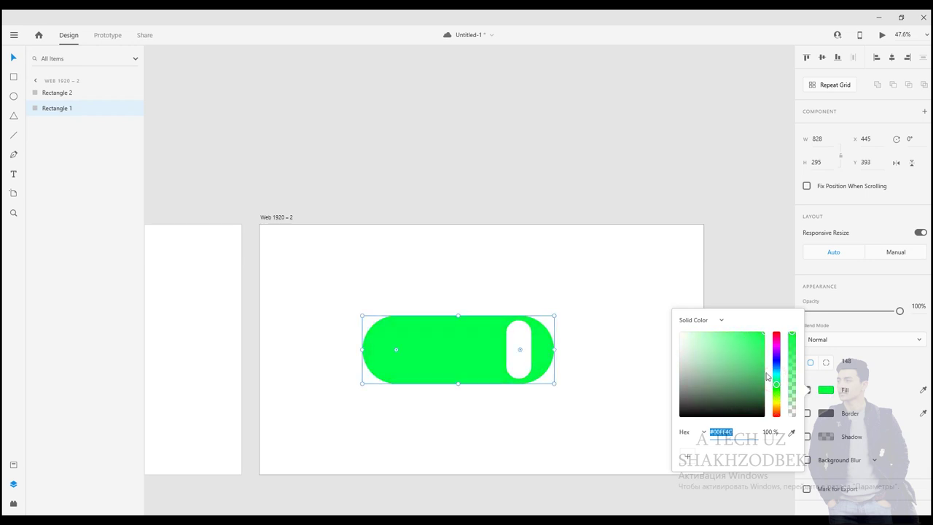
click(551, 149)
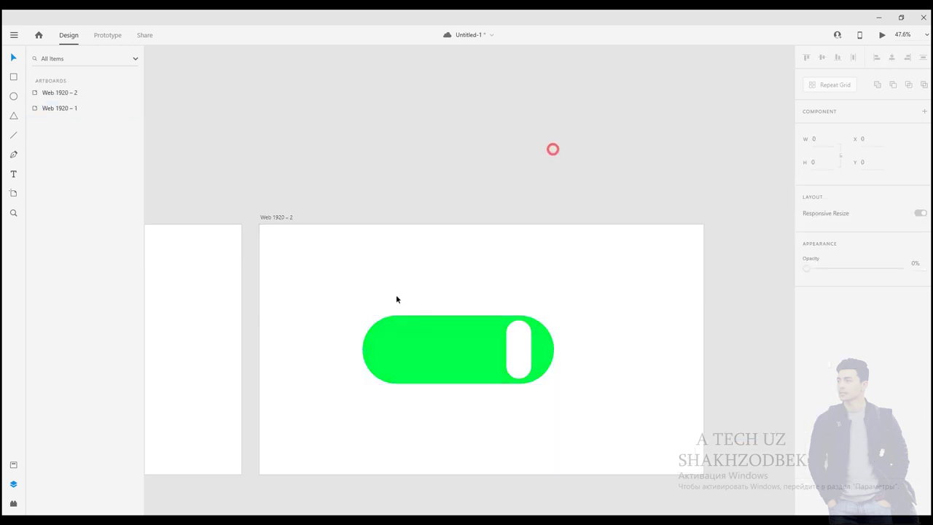
In Prototype mode, link the white ring on Web 1920 – 1 to the Web 1920 – 2 artboard
scroll(396, 296, down, 5)
scroll(286, 332, up, 2)
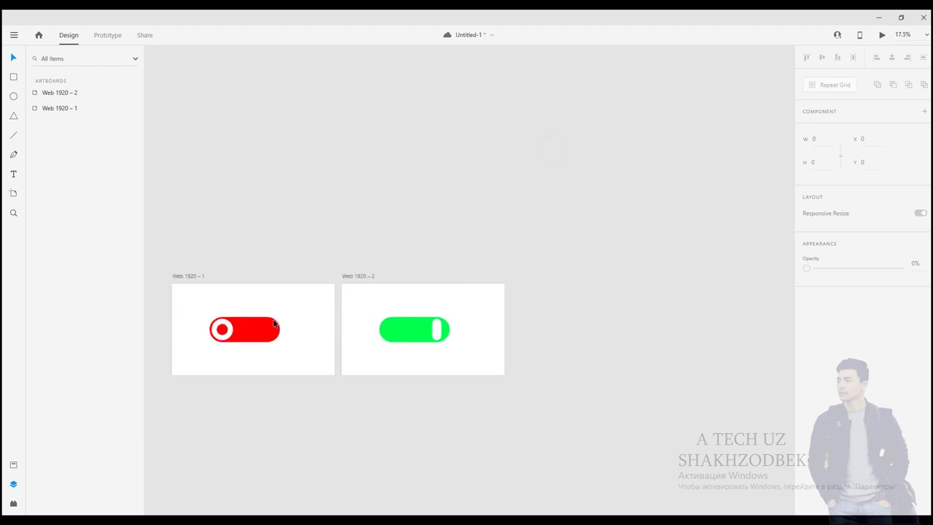
scroll(658, 339, down, 2)
scroll(477, 327, up, 2)
scroll(482, 327, up, 2)
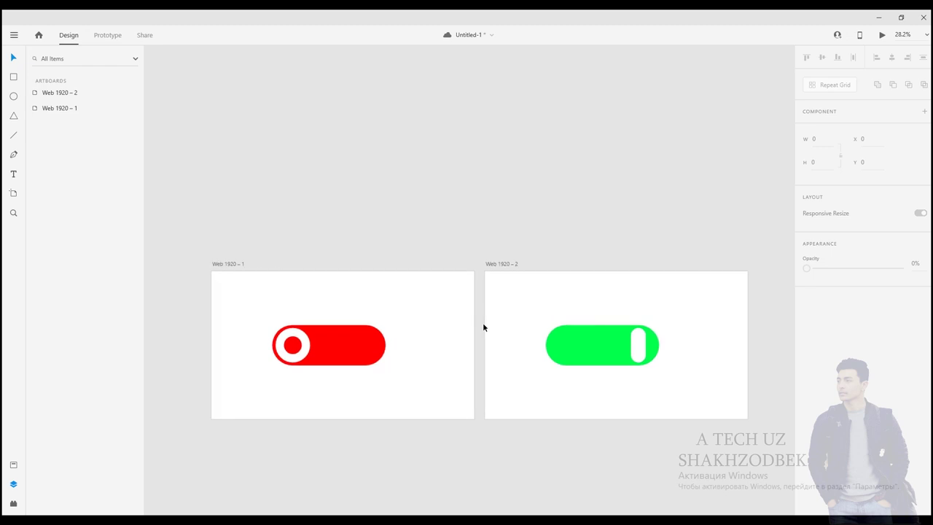
click(103, 35)
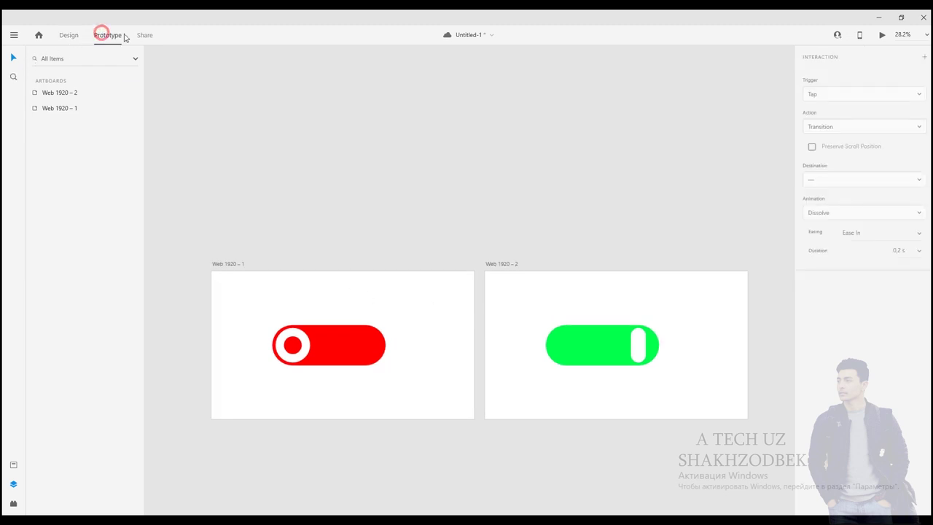
click(304, 341)
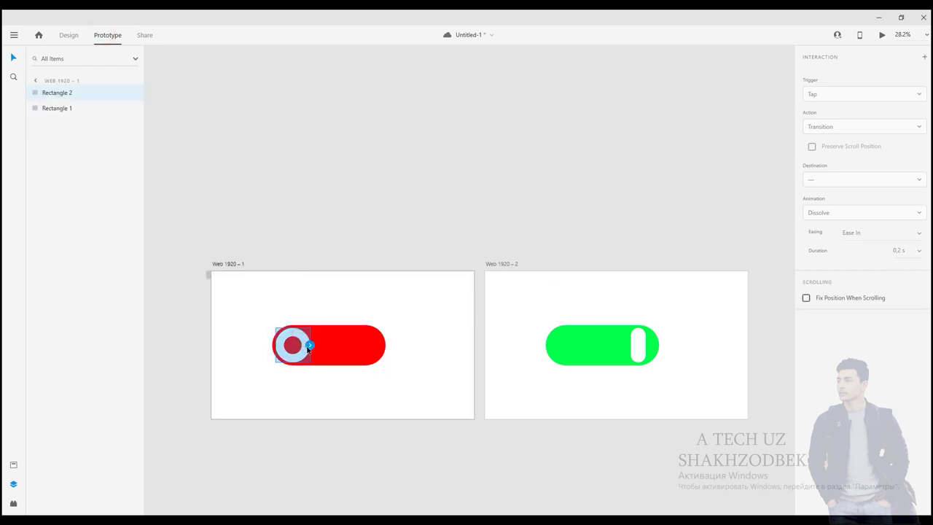
drag(311, 348, 488, 312)
Link the white bar on Web 1920 – 2 back to the Web 1920 – 1 artboard
click(642, 343)
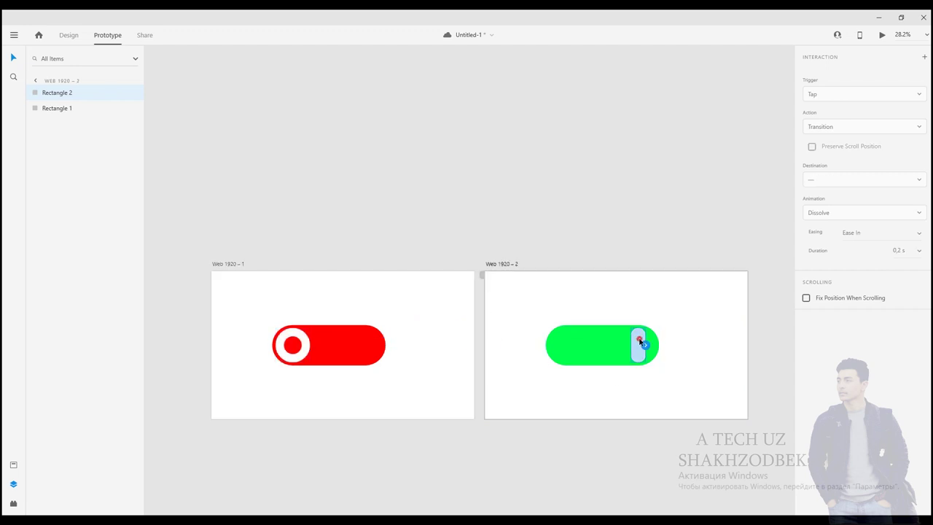
drag(660, 339, 470, 347)
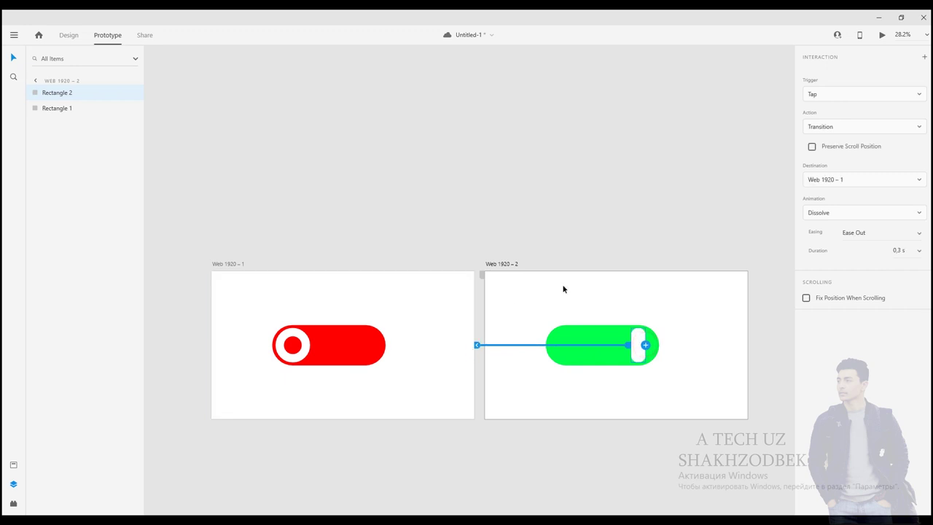
click(583, 221)
Set the action of the white ring's tap interaction to Auto-Animate
scroll(677, 358, right, 3)
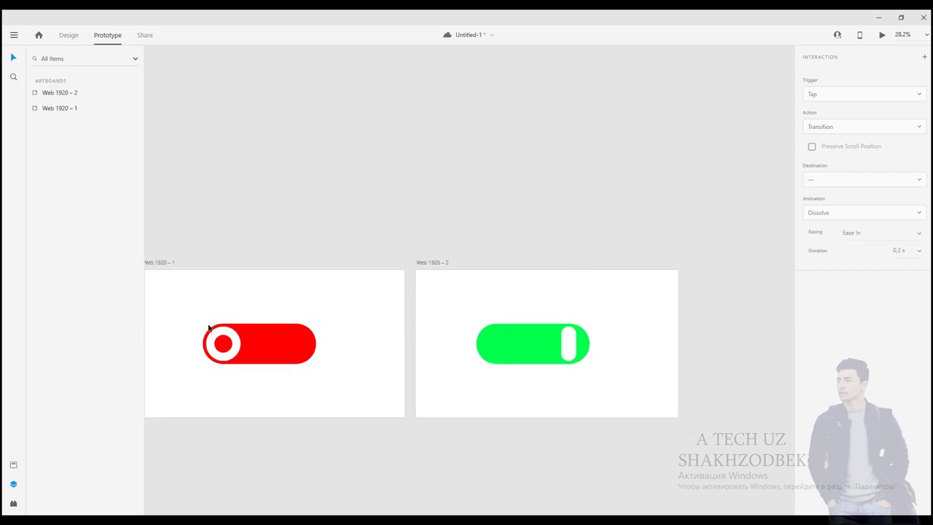
click(232, 333)
click(844, 128)
click(825, 145)
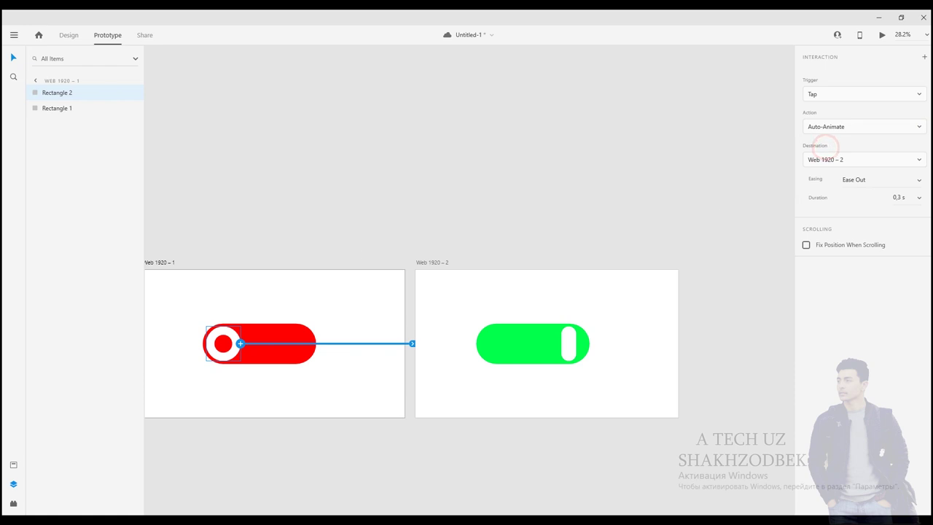
click(817, 129)
click(830, 125)
Set the action of the white bar's tap interaction on Web 1920 – 2 to Auto-Animate
click(569, 335)
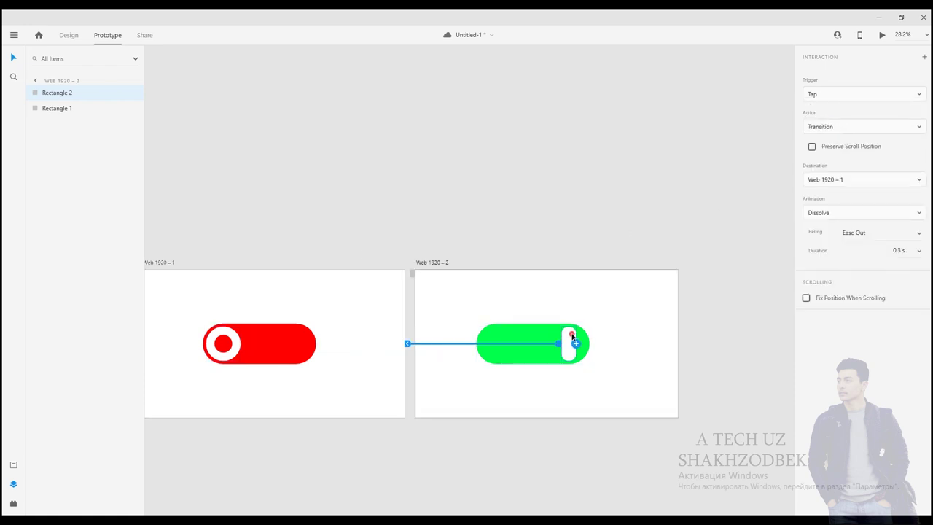
click(822, 126)
click(827, 145)
click(627, 176)
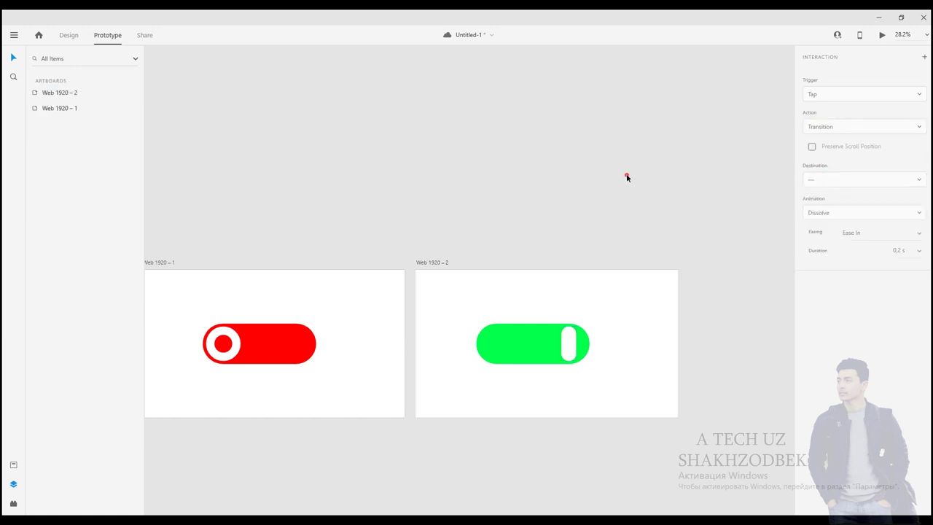
Set the easing of the white bar's Auto-Animate interaction on Web 1920 – 2 to Snap
click(569, 342)
click(918, 180)
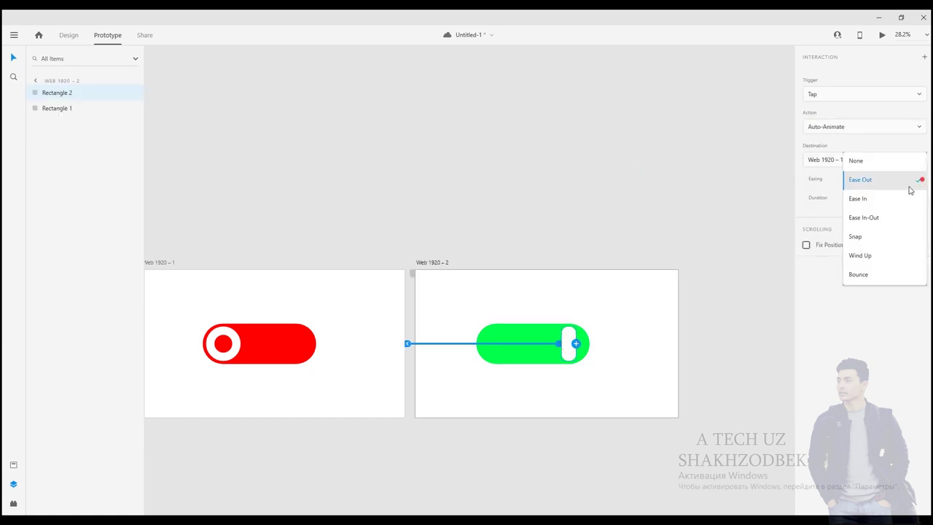
click(860, 237)
Set the white ring's Auto-Animate interaction on Web 1920 – 1 to Snap easing with a duration of 0,4 s
click(226, 343)
click(919, 180)
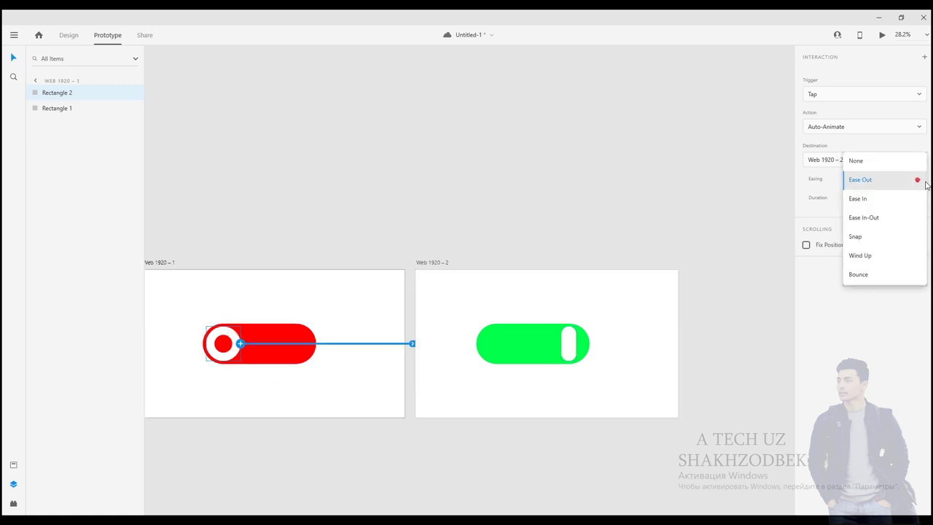
click(863, 238)
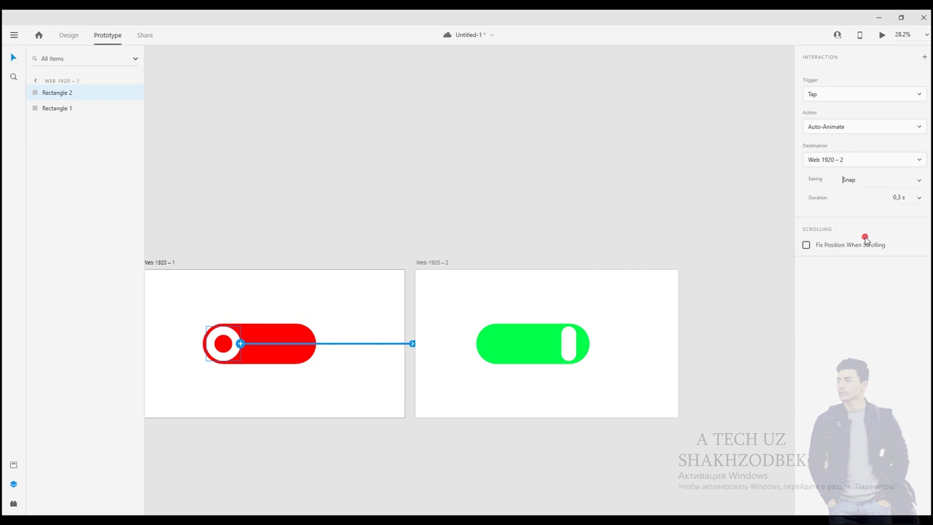
click(918, 198)
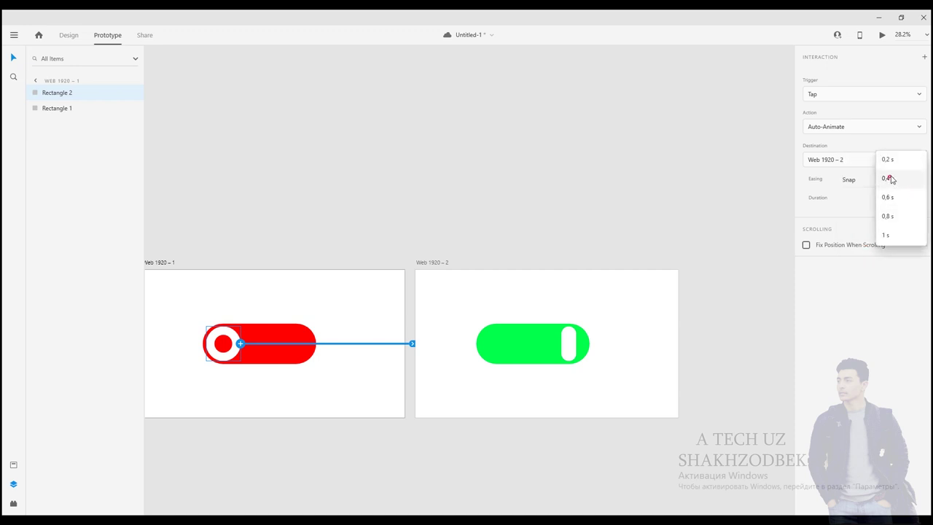
click(891, 178)
Set the duration of the white bar's interaction on Web 1920 – 2 to 0,4 s and deselect it
click(572, 342)
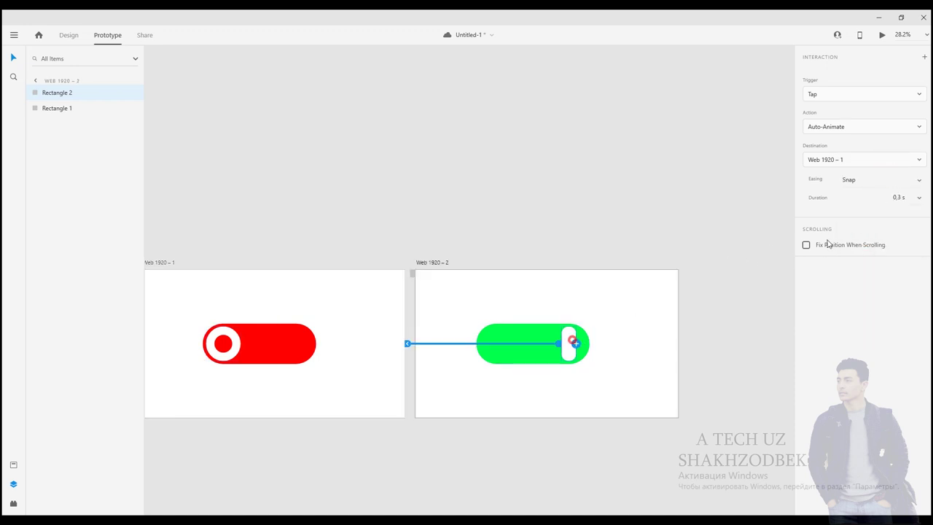
click(918, 198)
click(893, 179)
click(730, 267)
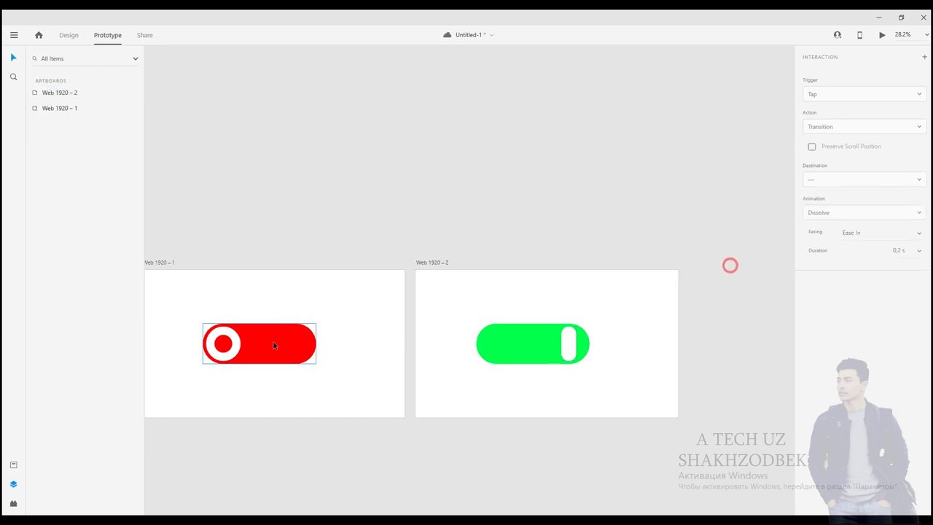
Preview the prototype and toggle the switch back and forth between its red and green states to test the animation
click(881, 36)
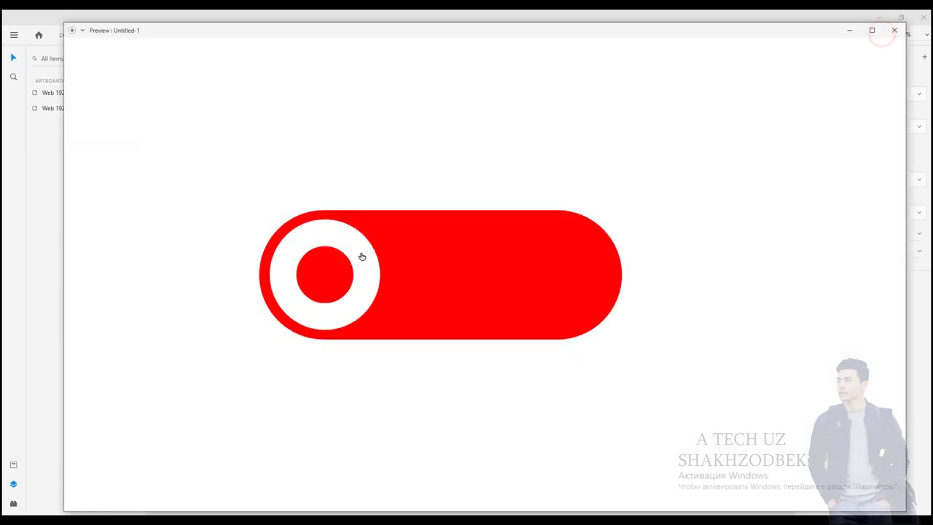
click(360, 255)
click(360, 252)
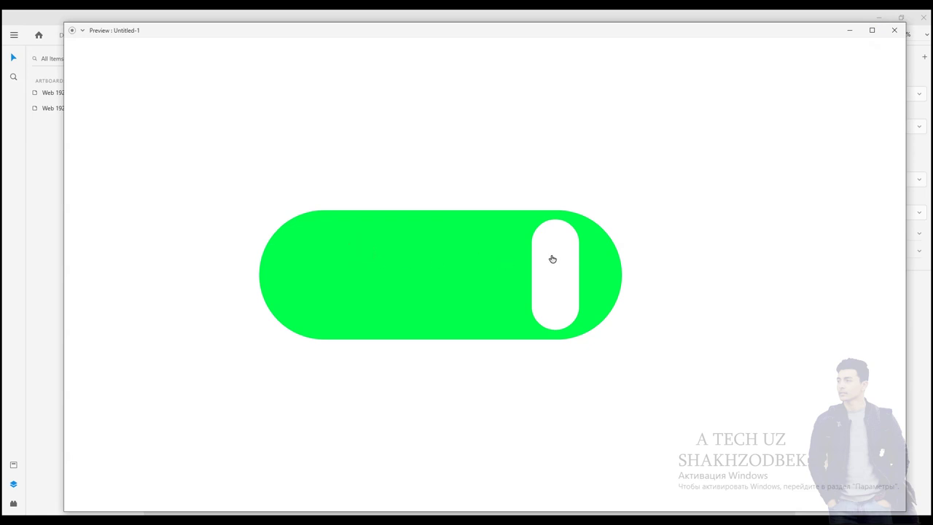
click(552, 258)
click(337, 242)
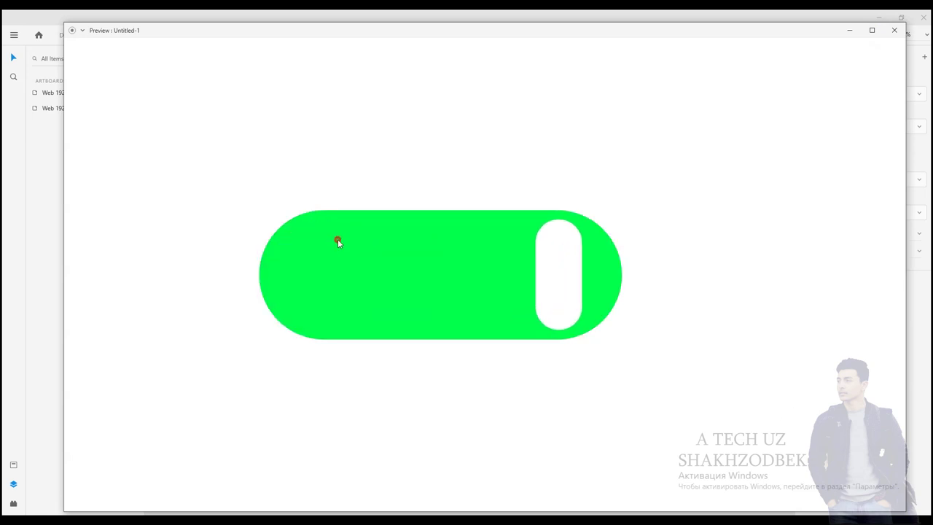
click(549, 253)
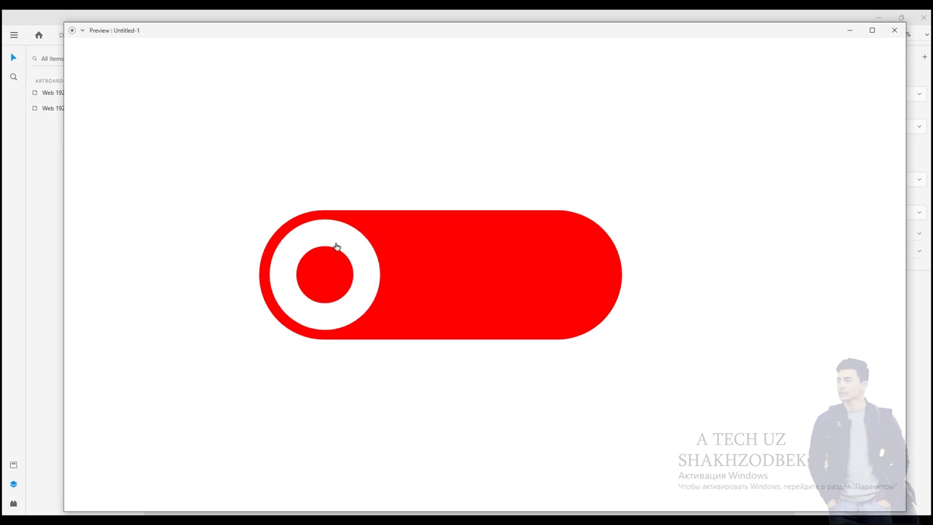